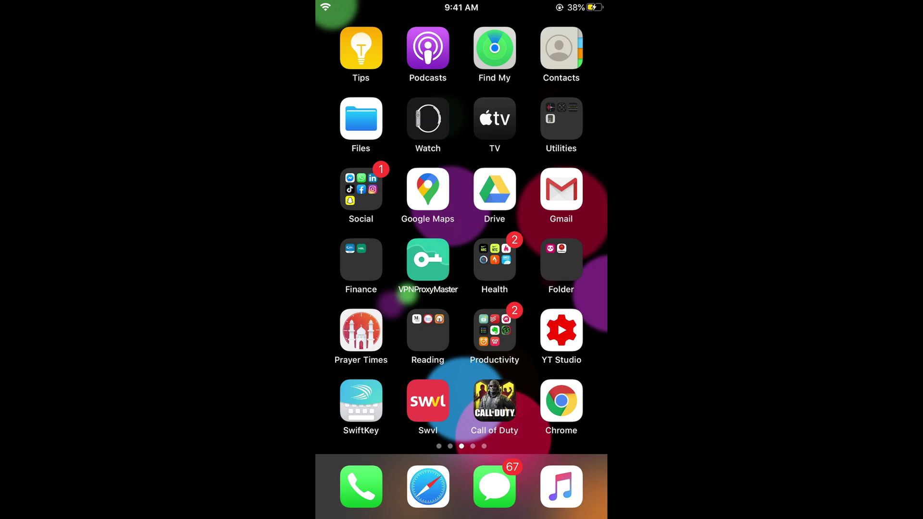
Step: Launch Gmail and switch to the Social inbox from the mailbox drawer
click(561, 189)
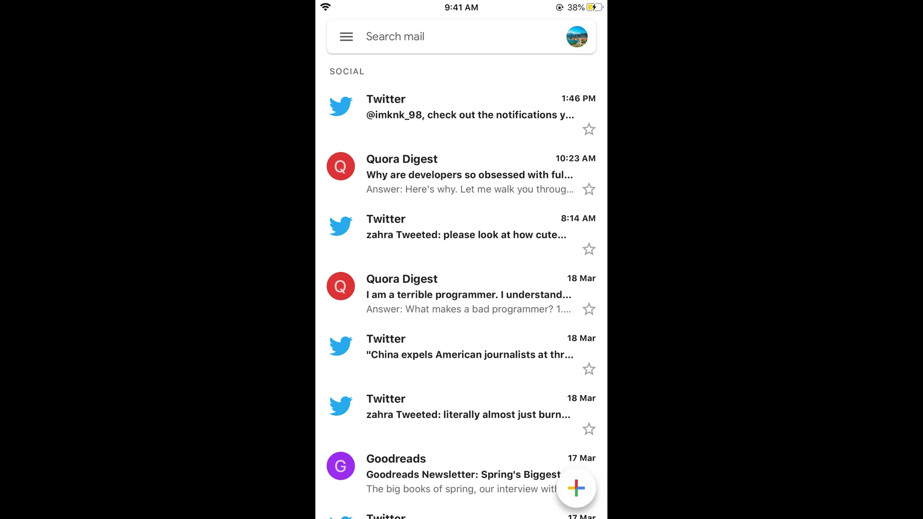
click(346, 37)
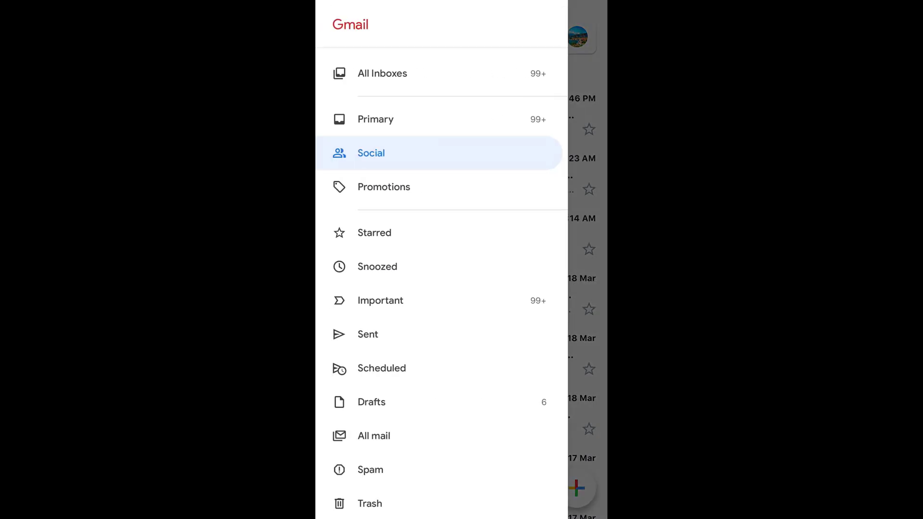
click(371, 153)
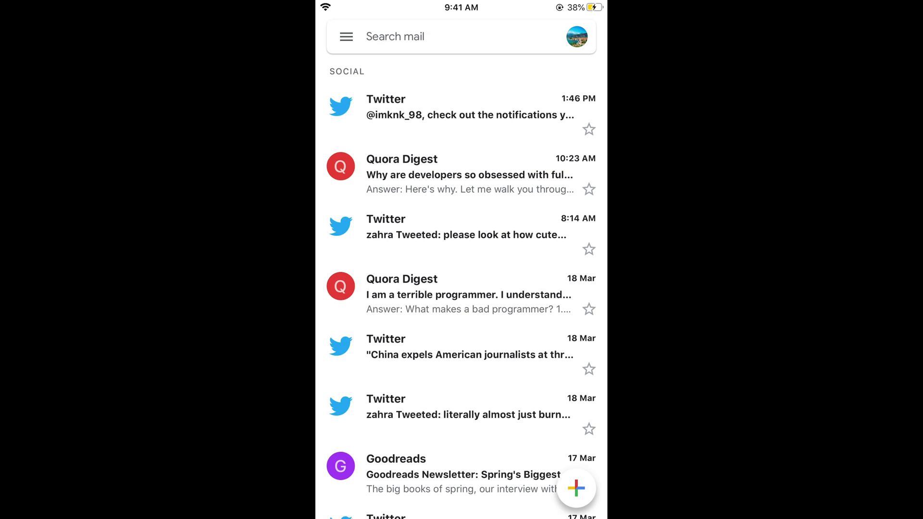
scroll(461, 271, down, 5)
scroll(462, 272, down, 3)
scroll(462, 271, down, 2)
scroll(461, 271, down, 2)
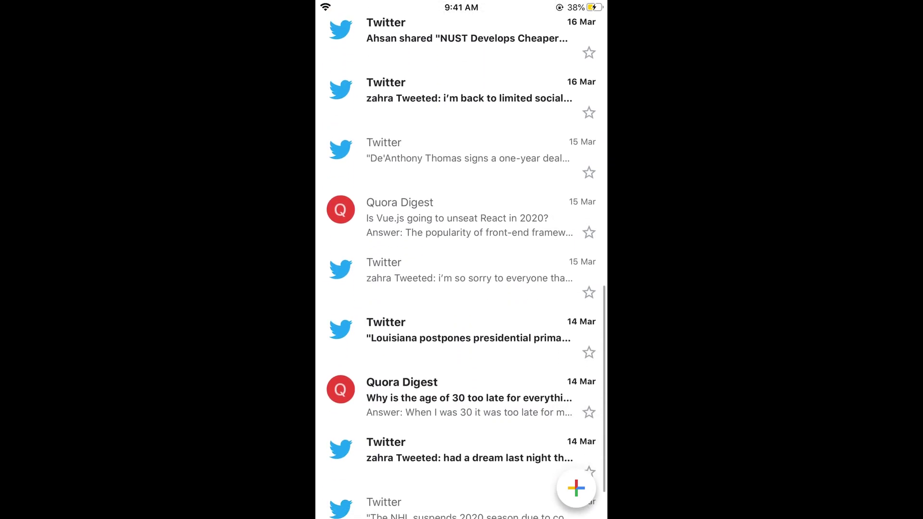
scroll(462, 272, down, 1)
scroll(462, 271, down, 1)
scroll(462, 271, up, 1)
scroll(461, 272, down, 2)
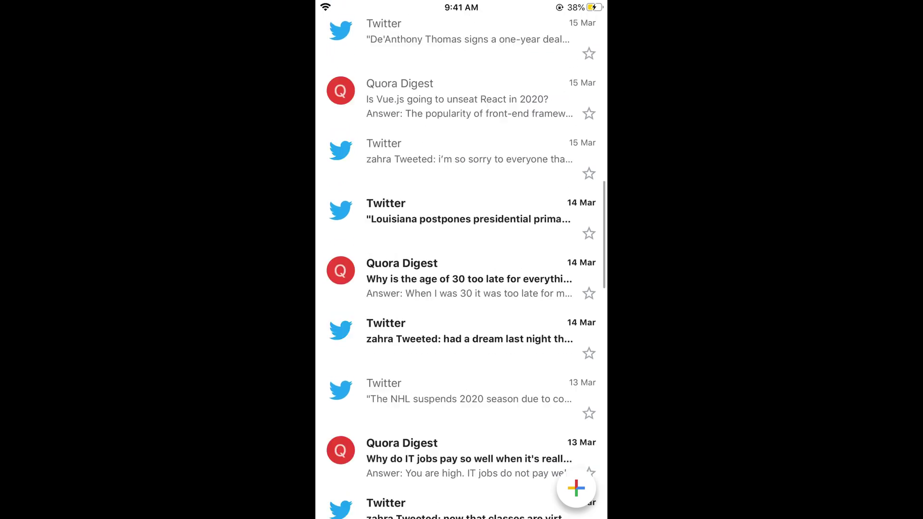
scroll(462, 271, down, 5)
scroll(462, 271, down, 3)
scroll(463, 271, down, 3)
scroll(462, 271, down, 3)
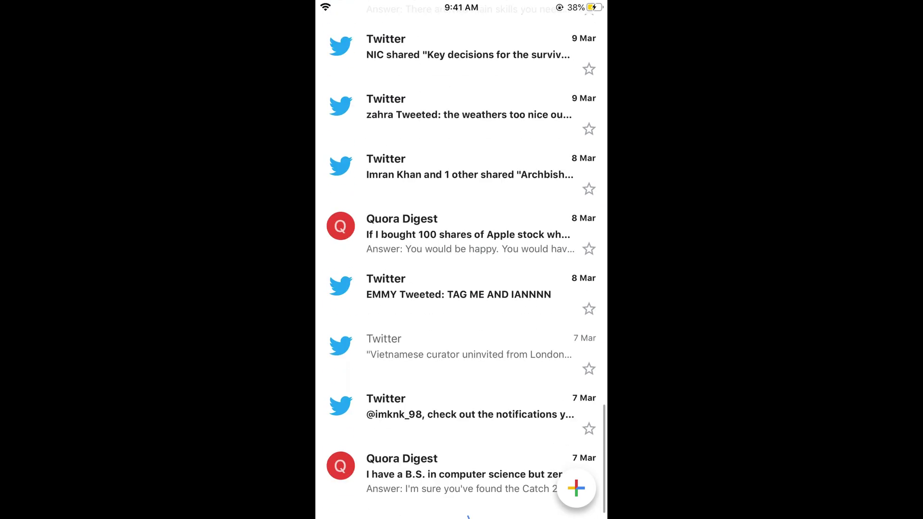
scroll(462, 271, down, 2)
scroll(461, 271, down, 2)
scroll(462, 271, down, 5)
scroll(462, 272, down, 4)
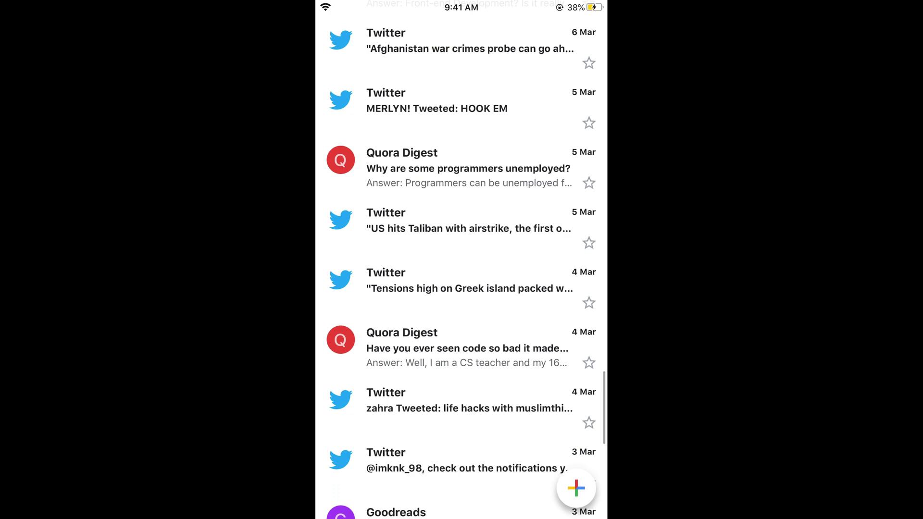
scroll(462, 271, down, 2)
scroll(462, 271, down, 4)
scroll(462, 272, down, 5)
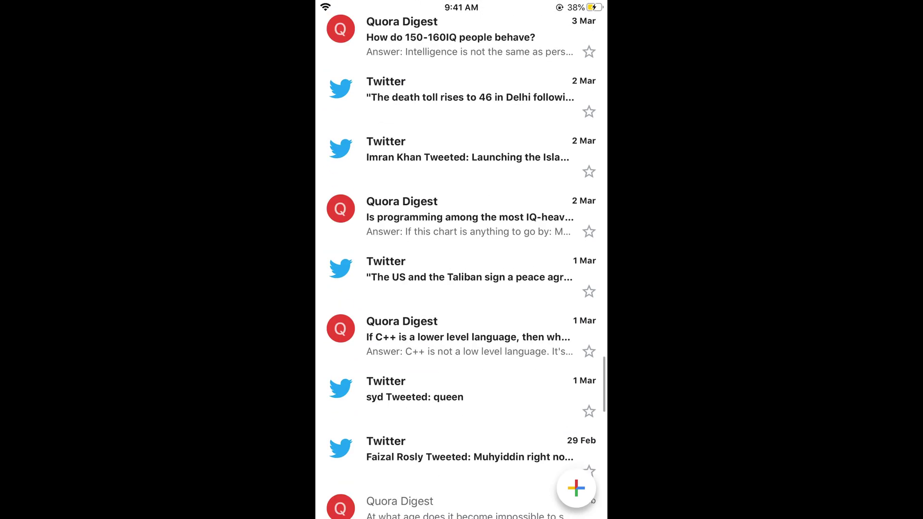
scroll(462, 272, down, 3)
scroll(461, 271, down, 2)
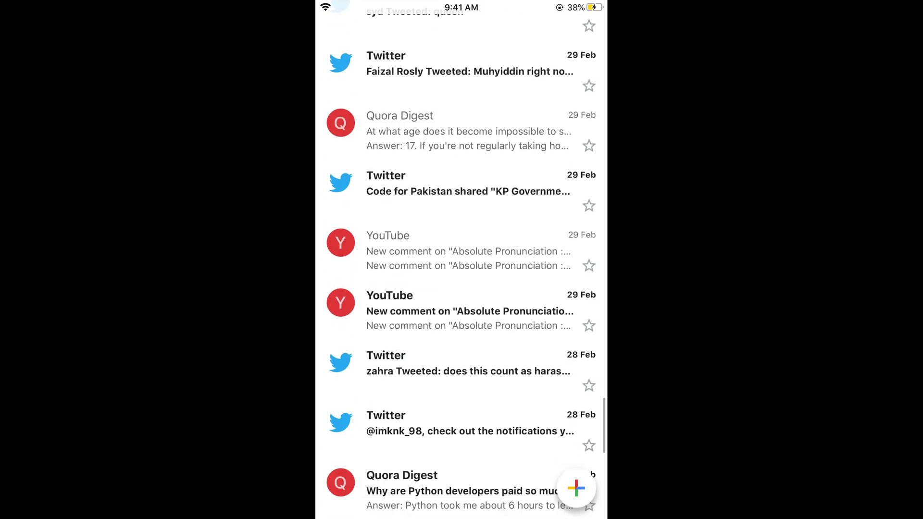
Step: Open the 29 Feb YouTube email about a new comment on the Absolute Pronunciation video
click(462, 250)
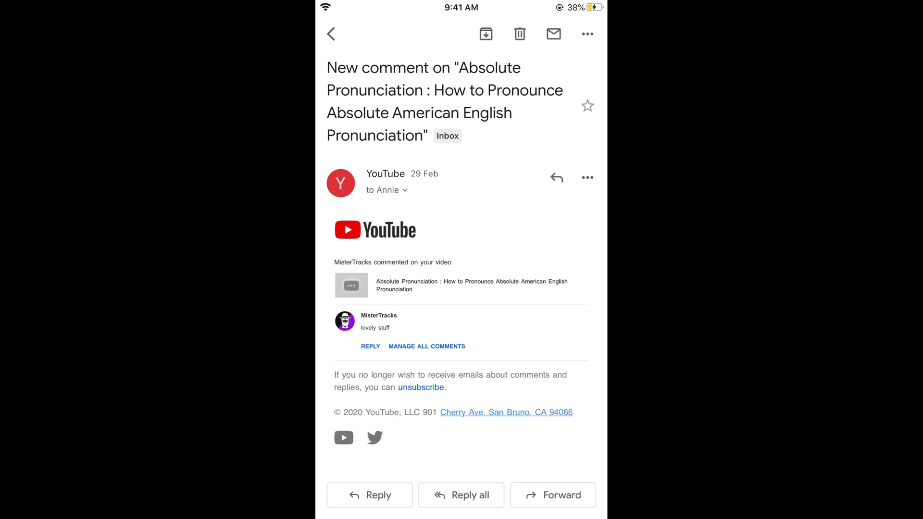
scroll(462, 289, down, 1)
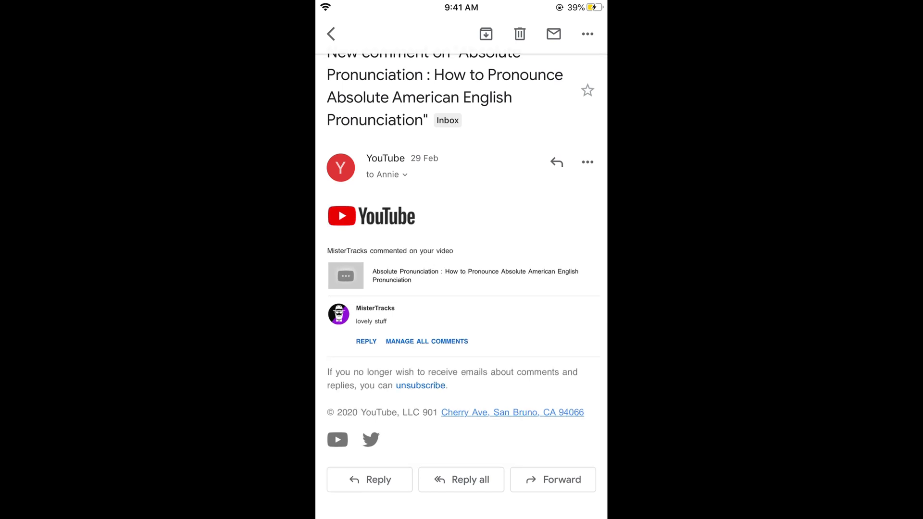
scroll(462, 253, up, 3)
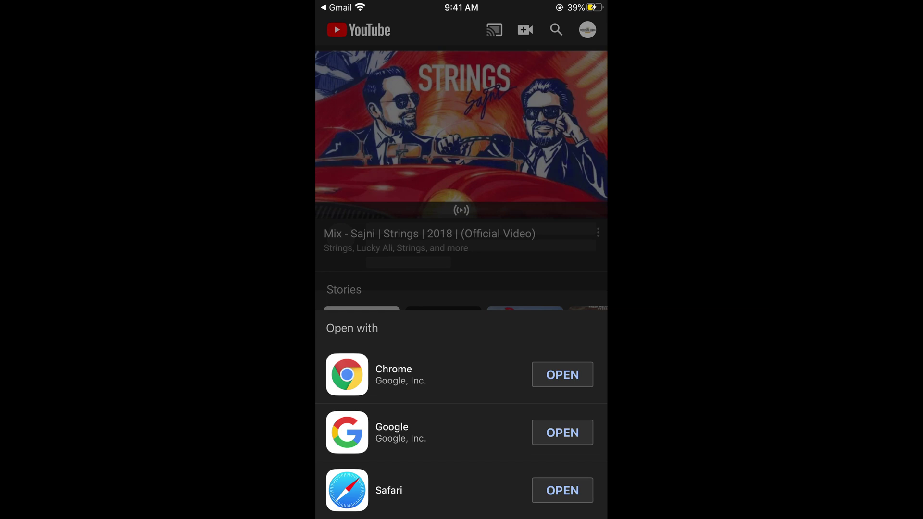
Step: Open the email's link with Chrome to reach YouTube's email notification settings
click(563, 374)
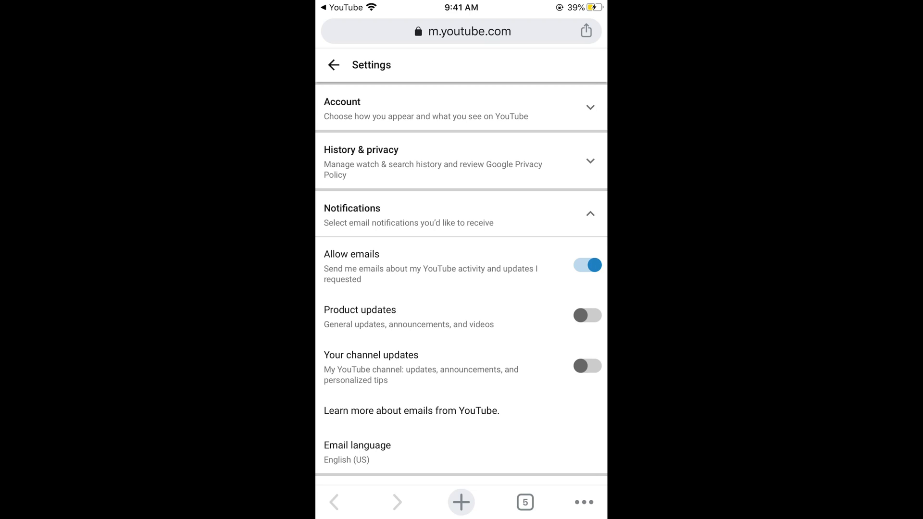
Step: Switch off 'Allow emails' under YouTube Notifications so the changes are saved
click(587, 265)
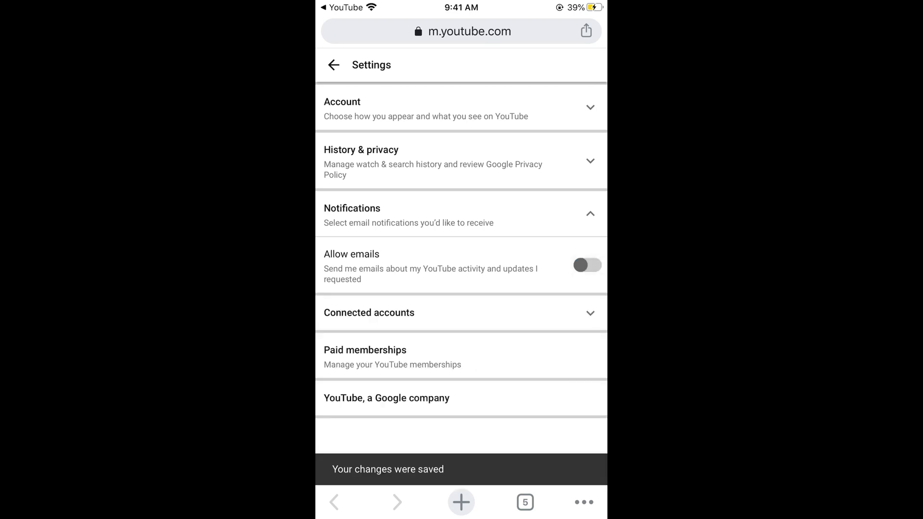